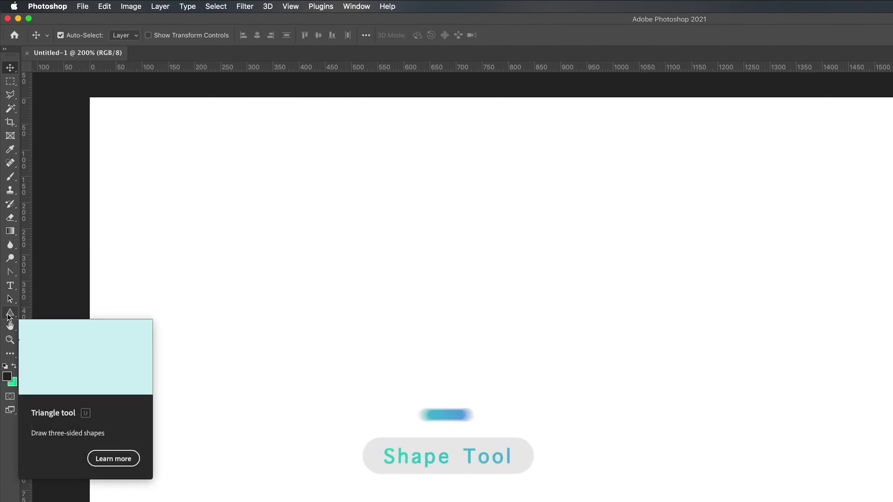
Activate the Shape tool and open its flyout listing the shape types.
click(10, 314)
drag(10, 315, 67, 315)
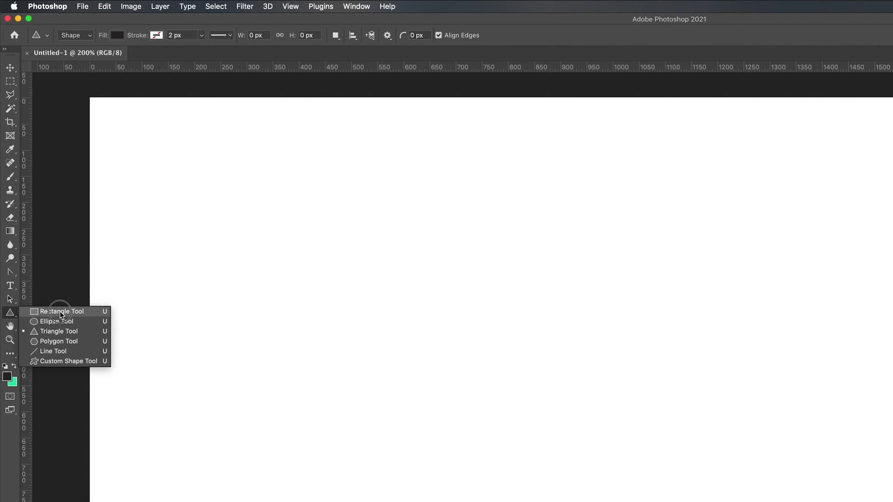
Choose the Rectangle Tool from the flyout, with a 10 px corner radius.
mouse_move(59, 312)
mouse_down()
mouse_move(60, 341)
mouse_move(60, 315)
mouse_move(50, 315)
mouse_up()
drag(49, 315, 50, 315)
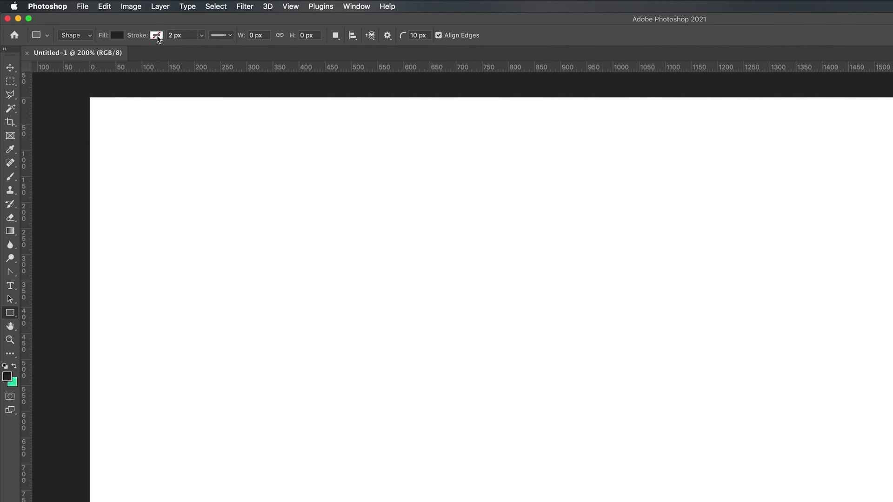
Set the shape fill to bright green #24ff00 using the Color Picker.
click(117, 36)
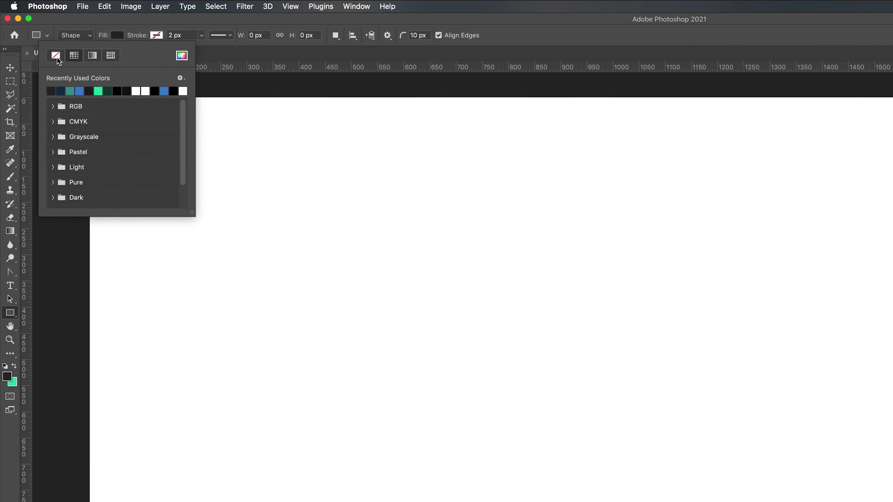
click(93, 56)
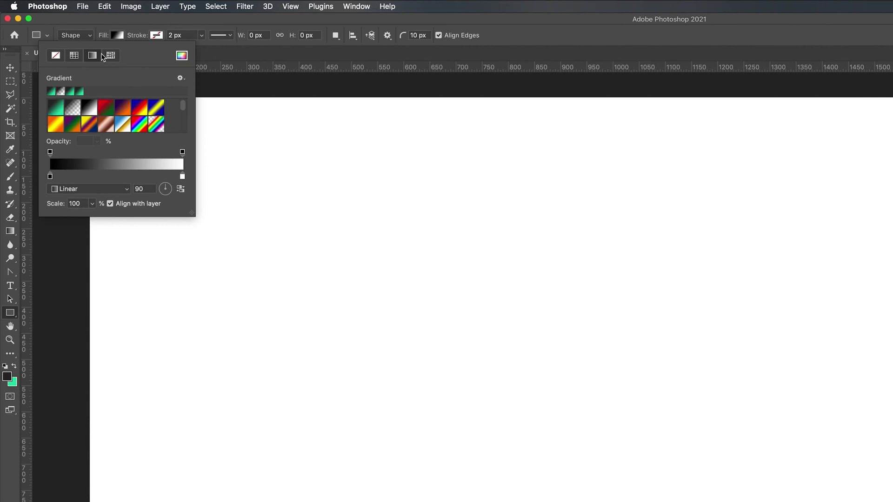
click(112, 55)
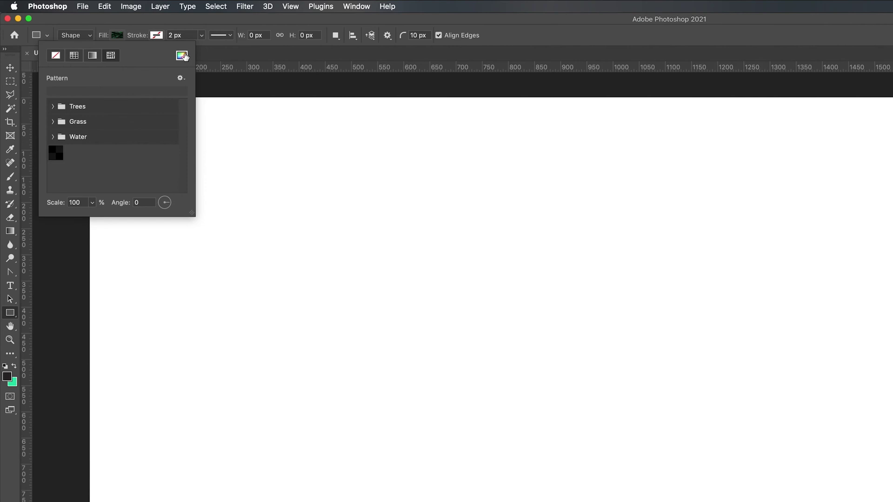
click(181, 58)
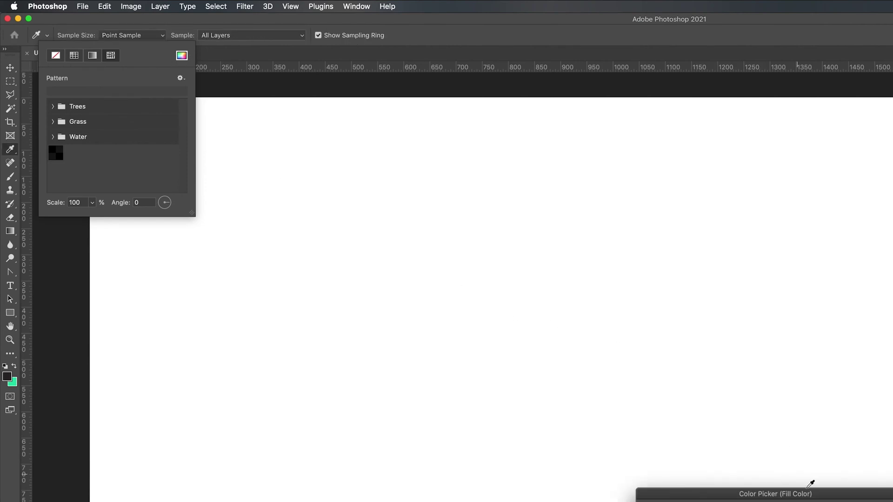
drag(812, 491, 623, 197)
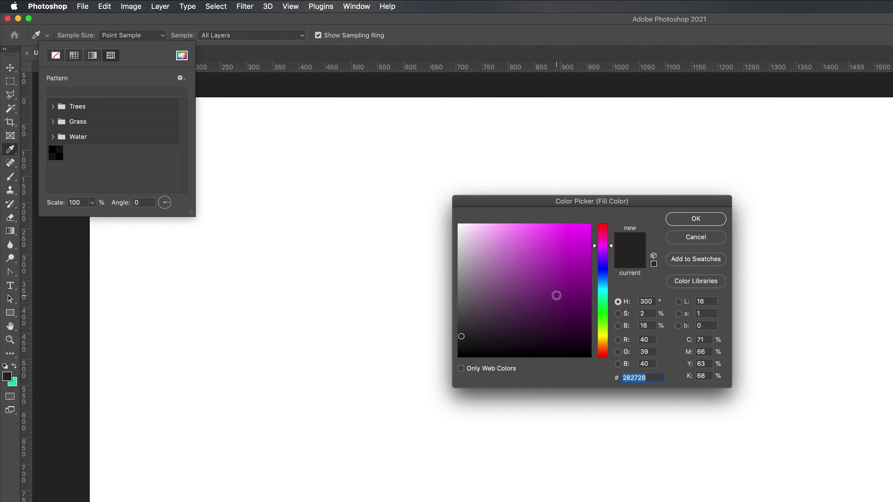
drag(606, 260, 606, 319)
drag(531, 303, 612, 219)
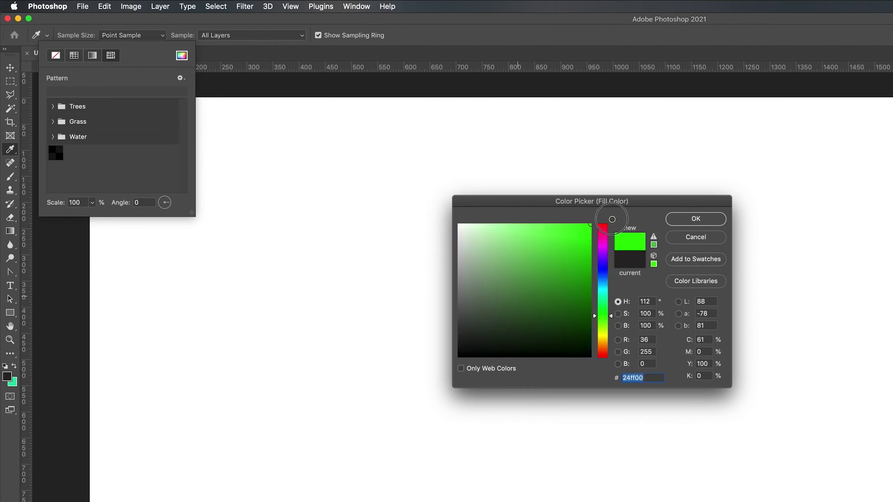
click(700, 224)
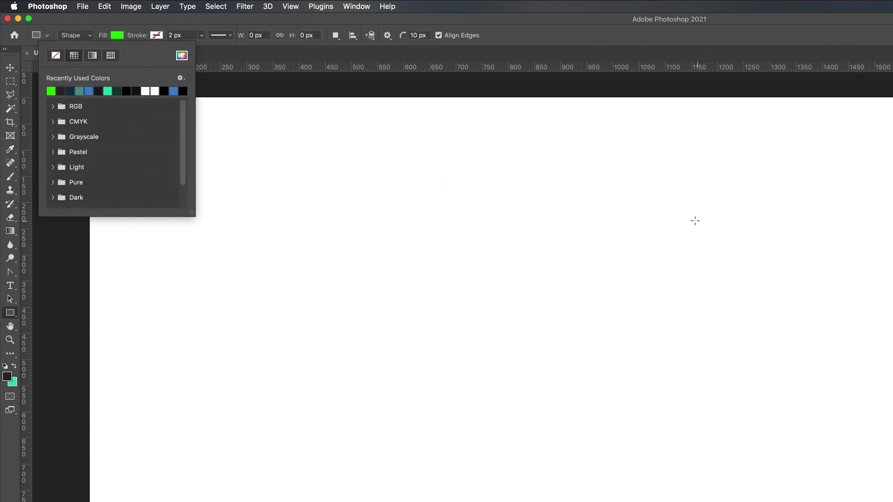
click(136, 23)
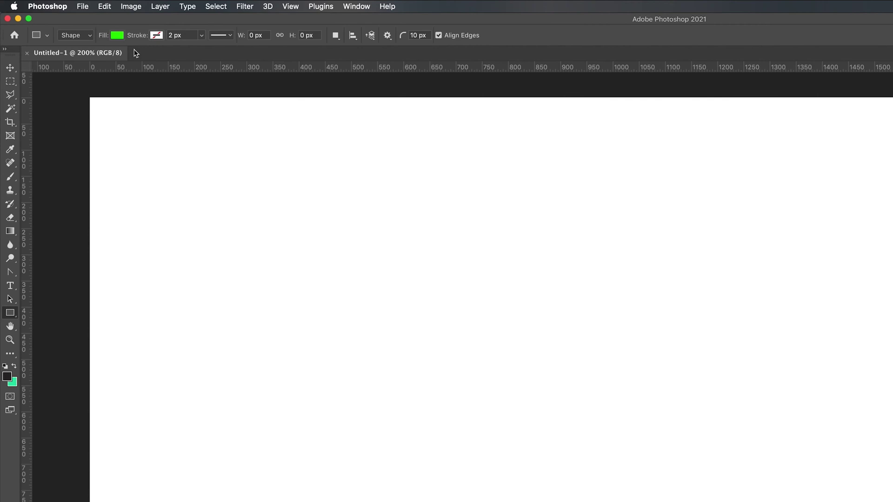
Set the shape stroke to solid black with a 4 px width.
click(156, 36)
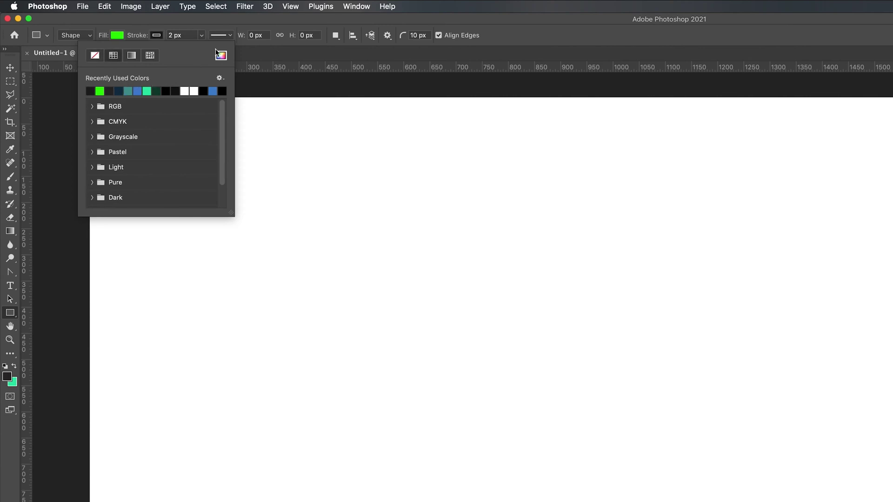
click(210, 26)
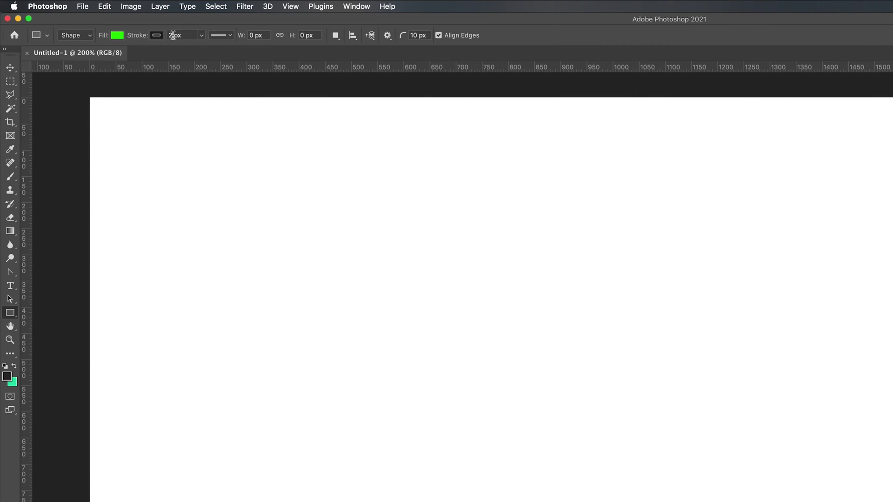
click(201, 36)
mouse_move(201, 49)
mouse_down()
mouse_move(215, 50)
mouse_move(200, 51)
mouse_up()
text(4)
key(Return)
Review Stroke Options, keeping a solid line and the default corner type.
click(227, 36)
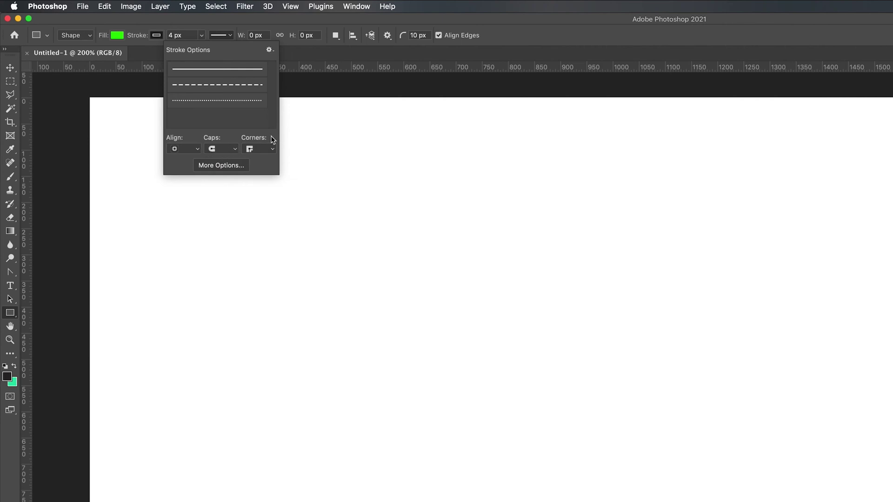
click(251, 149)
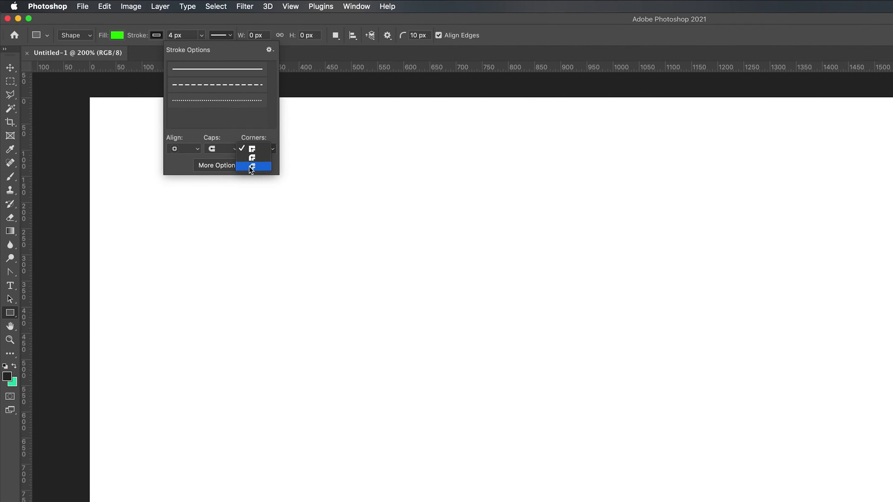
click(262, 130)
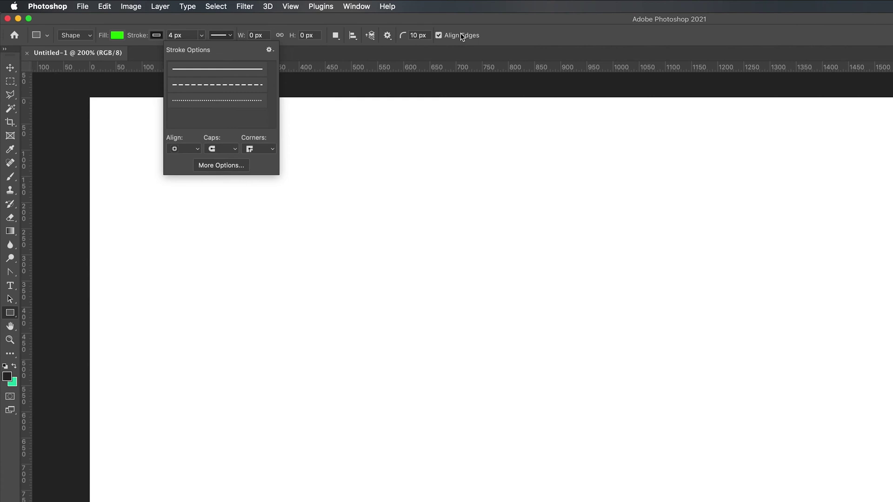
click(530, 48)
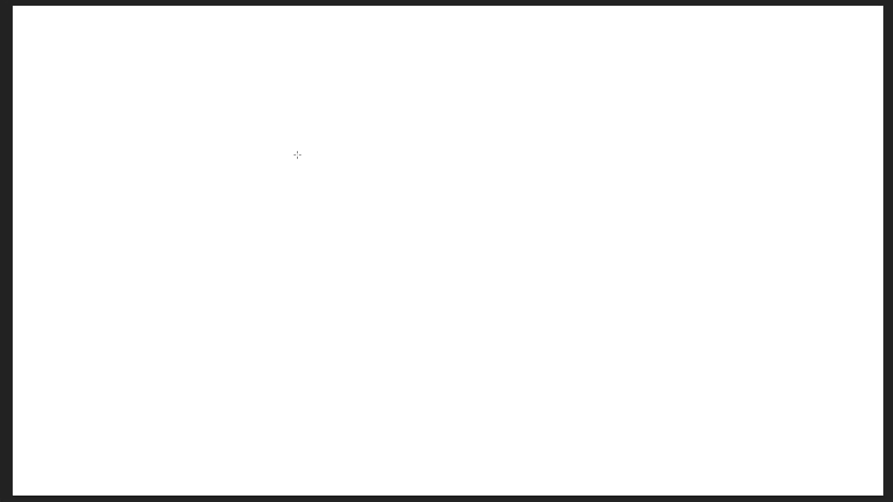
Draw a 711 × 393 px green rounded rectangle near the canvas centre.
drag(297, 155, 629, 426)
mouse_move(449, 282)
mouse_down()
mouse_move(291, 110)
mouse_move(228, 8)
mouse_move(256, 161)
mouse_move(156, 284)
mouse_move(175, 247)
mouse_move(305, 187)
mouse_move(479, 325)
mouse_move(509, 337)
mouse_move(619, 332)
mouse_up()
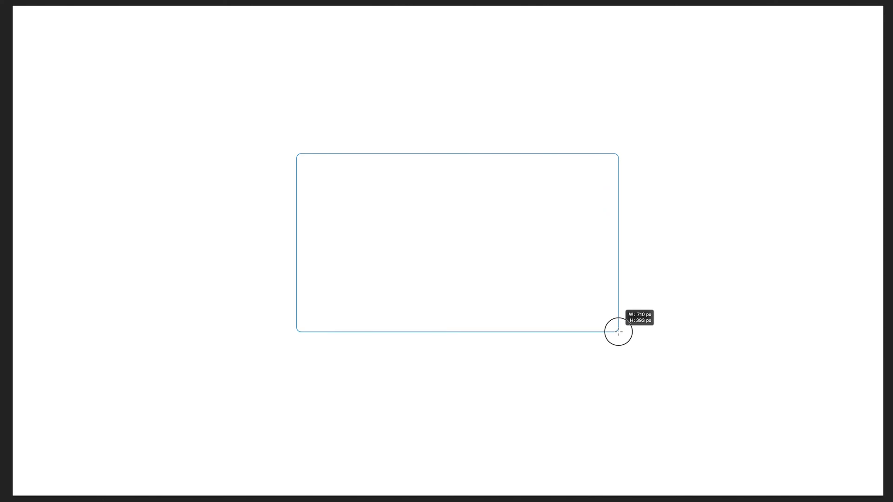
drag(618, 333, 619, 332)
drag(619, 332, 619, 332)
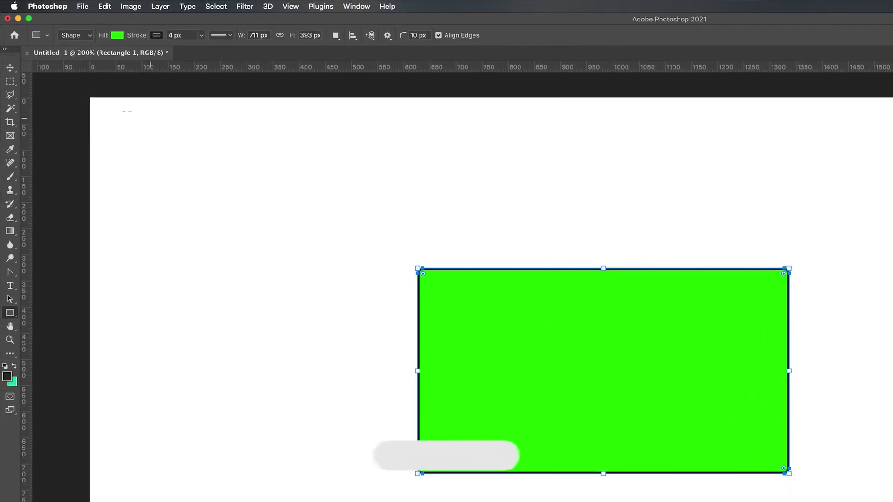
Reposition the rectangle slightly higher on the canvas with the Move tool.
key(v)
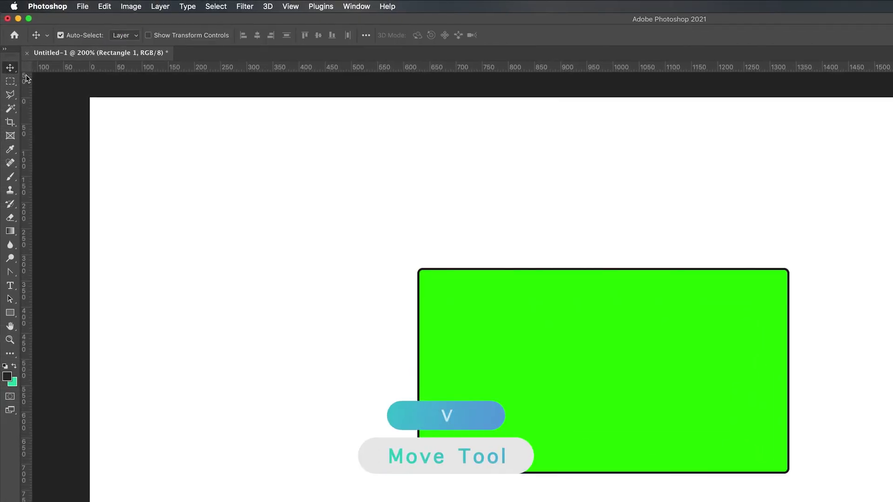
drag(583, 345, 570, 274)
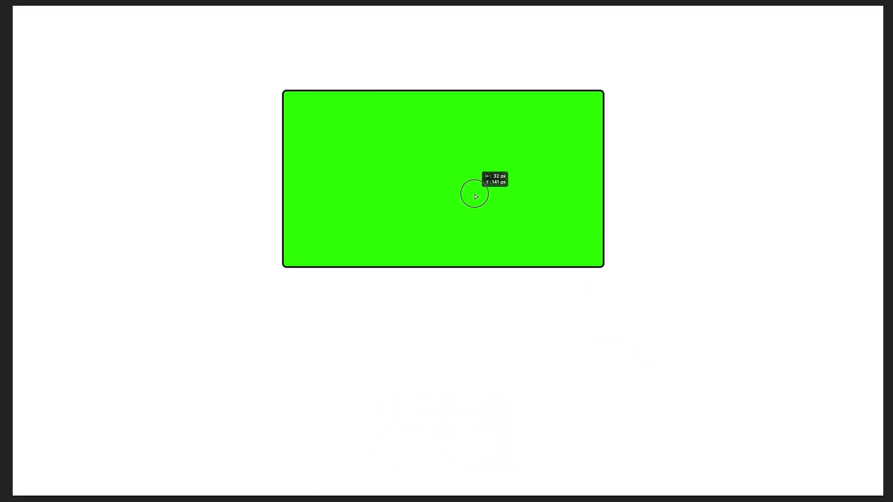
drag(474, 195, 472, 224)
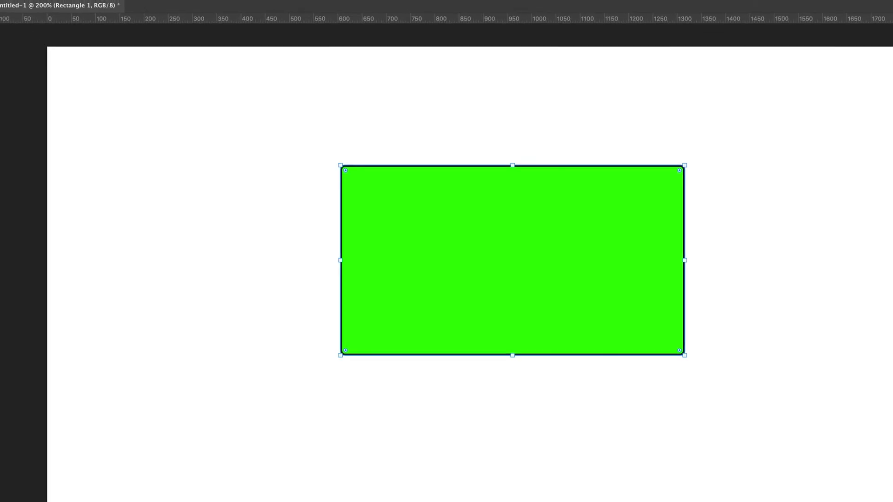
Draw a 326 × 326 px circle over the rectangle's lower-right corner with the Ellipse Tool.
click(10, 314)
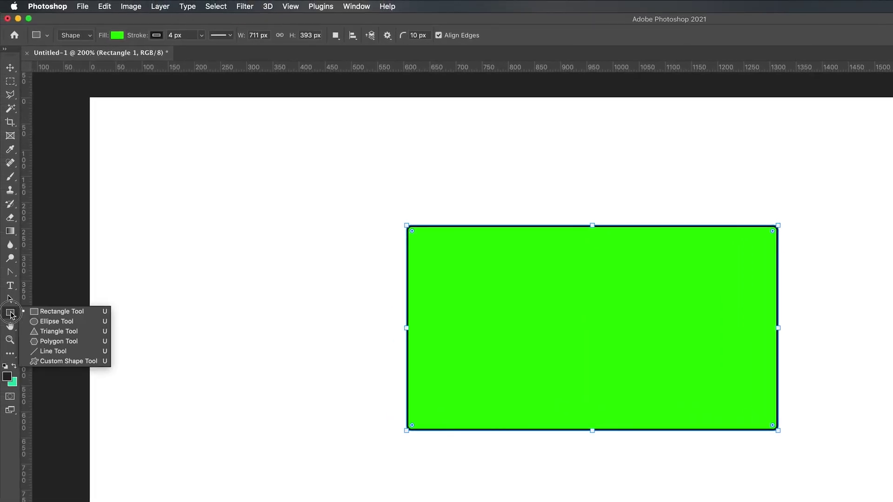
drag(11, 316, 58, 327)
drag(479, 386, 625, 204)
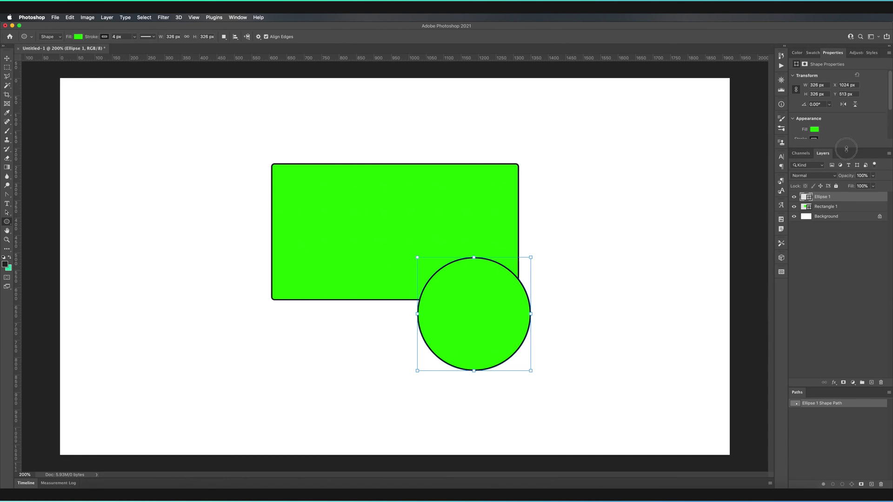
drag(848, 148, 848, 206)
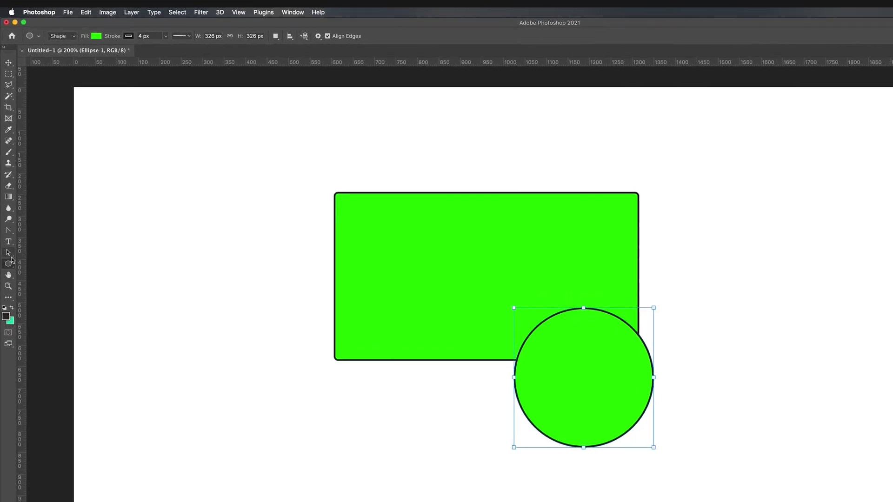
Draw a triangle over the rectangle's left side and rotate it to point left.
click(7, 315)
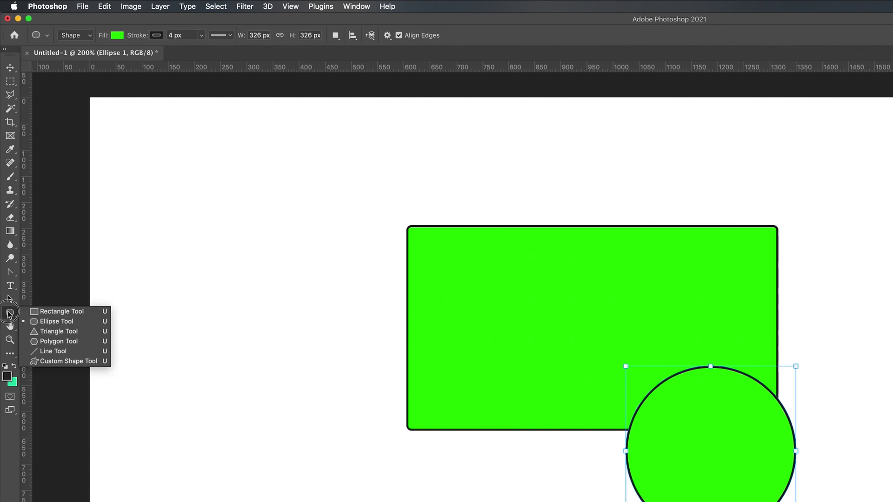
click(51, 336)
drag(283, 289, 704, 487)
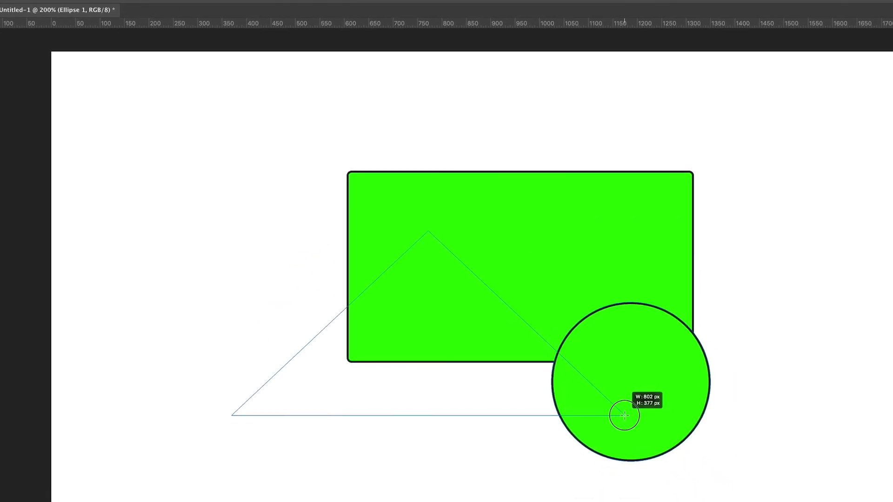
drag(625, 416, 696, 501)
drag(611, 437, 610, 434)
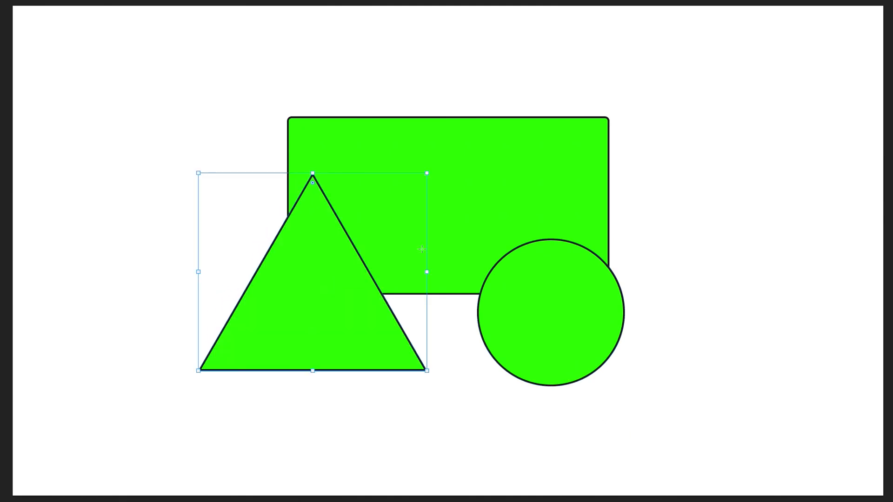
drag(431, 168, 431, 258)
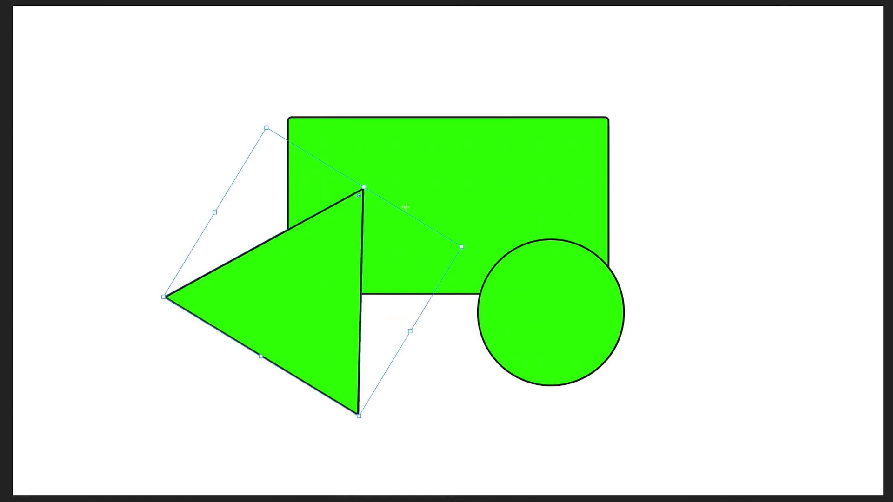
drag(368, 183, 308, 176)
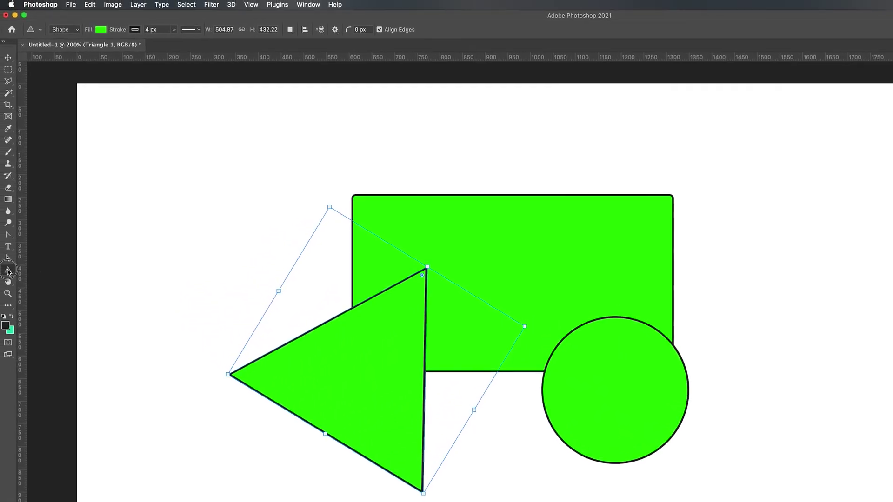
Draw a pentagon overlapping the rectangle's upper right with the Polygon Tool.
click(9, 271)
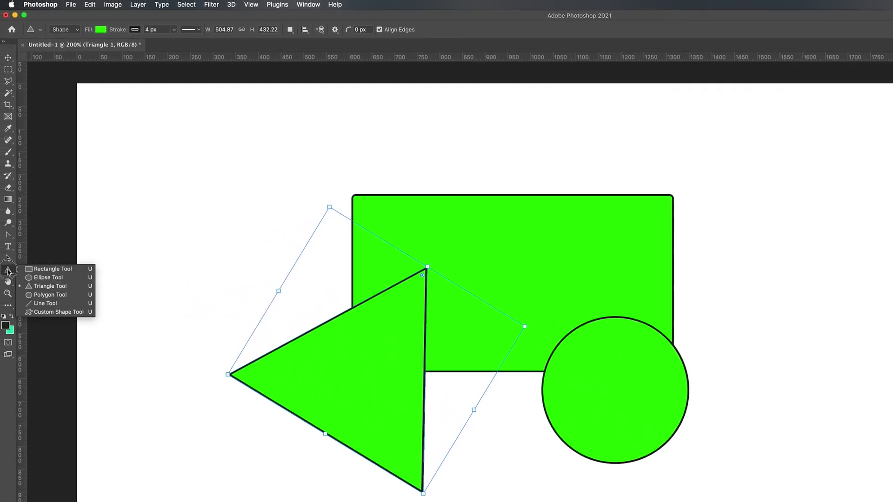
click(51, 295)
drag(636, 139, 857, 312)
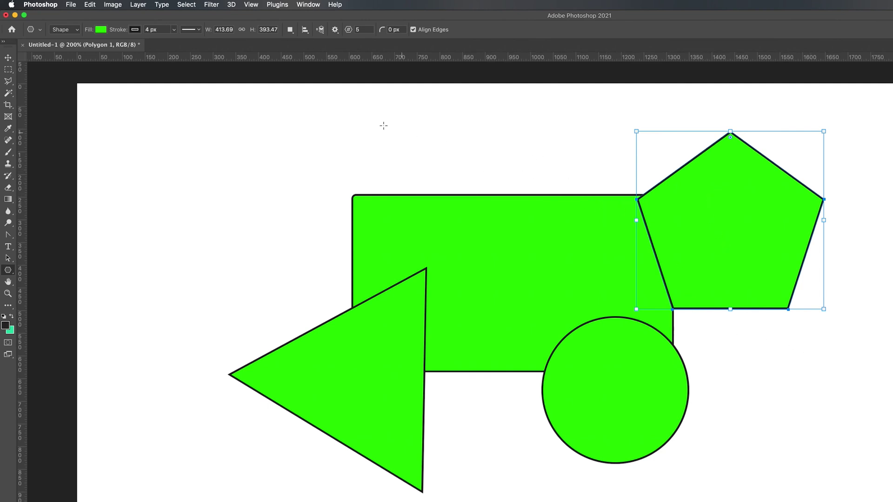
Set polygon sides to 9 and draw a nonagon at the upper left.
click(354, 29)
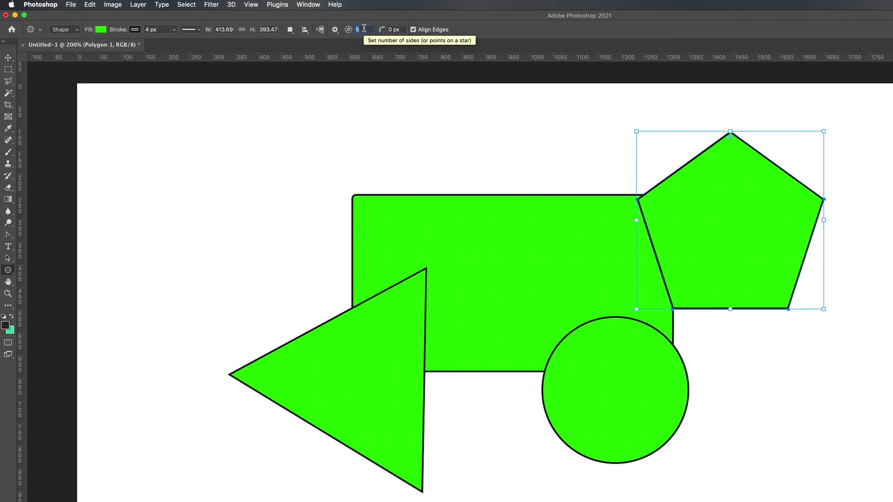
text(9)
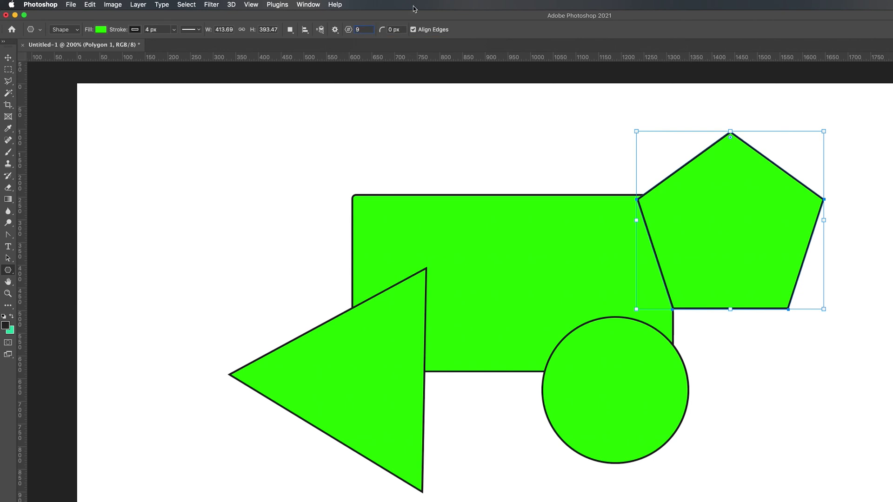
click(477, 35)
drag(259, 152, 399, 308)
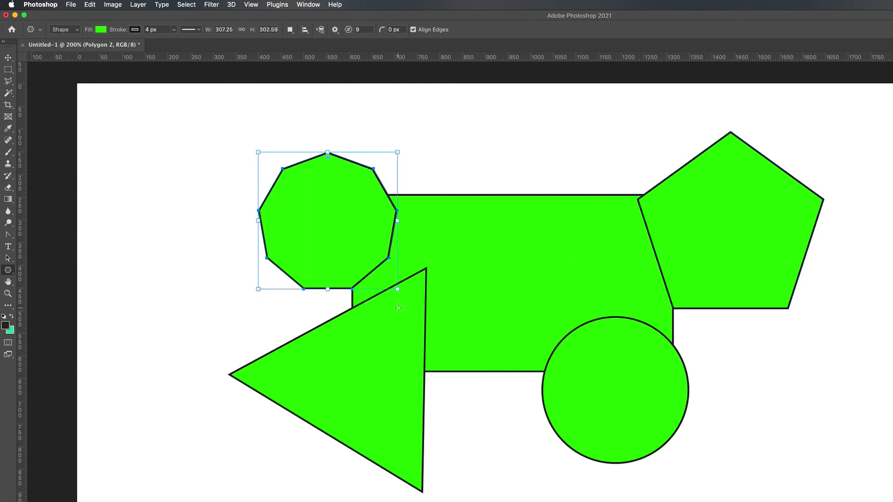
Draw a thin 2 px diagonal line through the circle with the Line Tool.
click(8, 270)
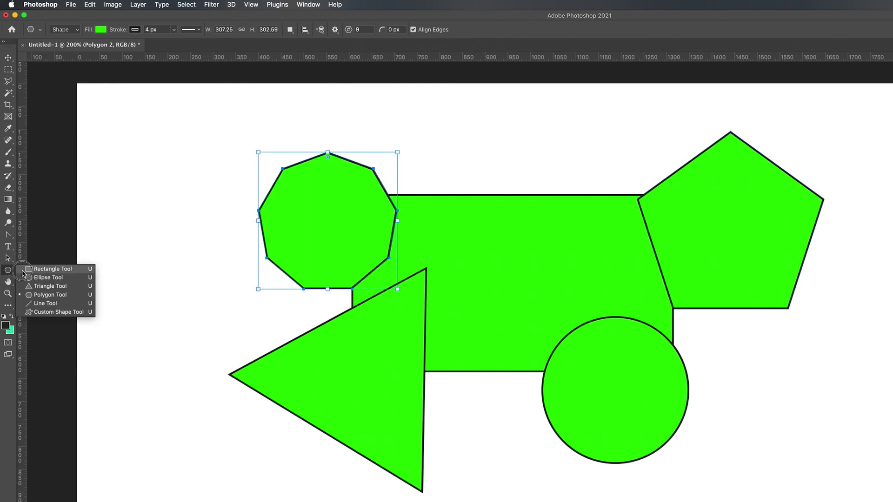
click(45, 303)
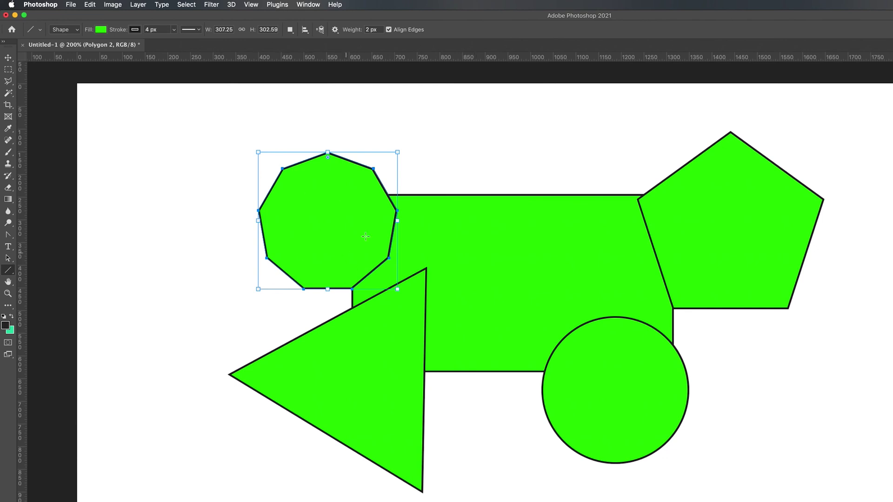
click(378, 29)
drag(503, 133, 720, 478)
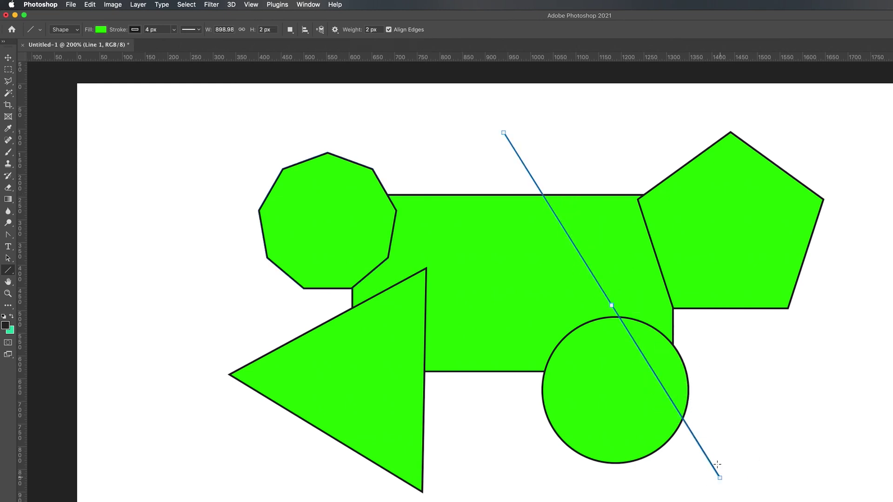
Set line weight to 10 px, draw a second diagonal line, and deselect it.
click(372, 29)
text(10)
mouse_move(452, 143)
mouse_down()
mouse_move(604, 465)
mouse_move(633, 501)
mouse_up()
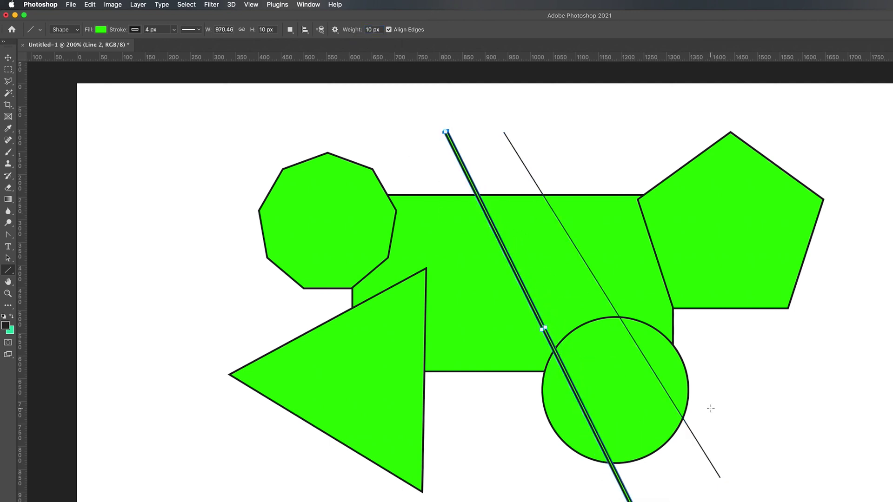
key(v)
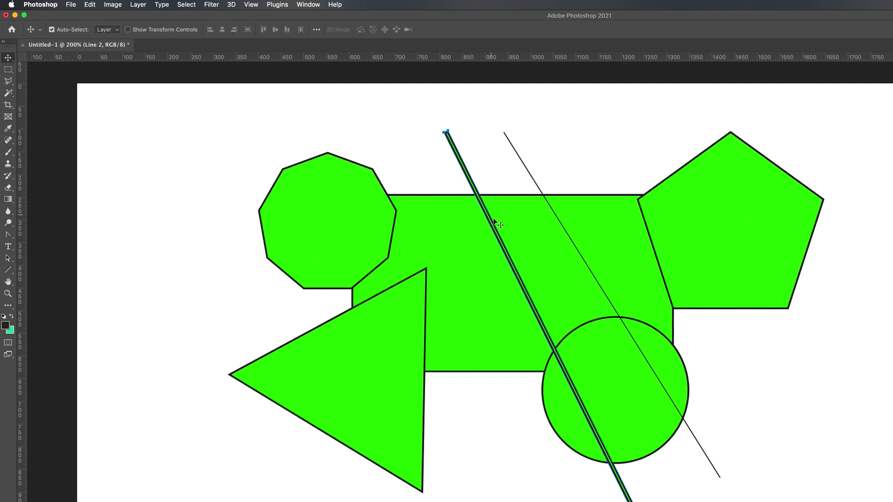
click(590, 124)
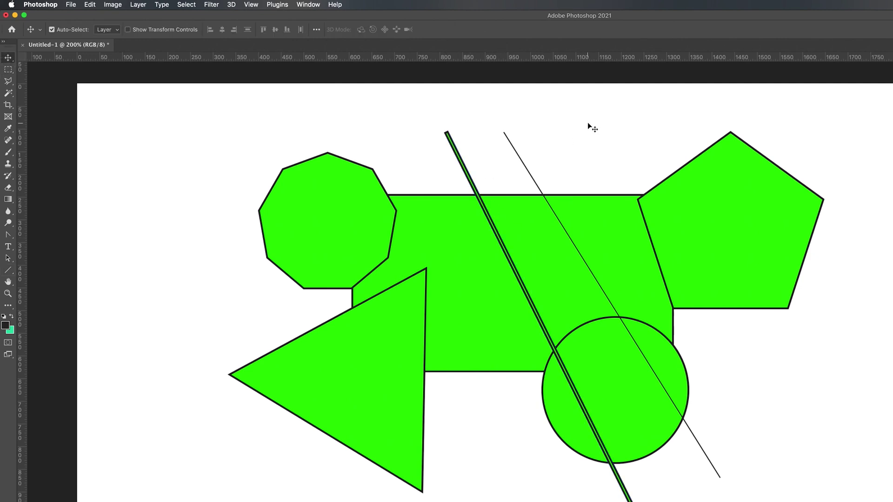
Choose the Custom Shape Tool and pick the sailboat shape from the Boats folder.
key(u)
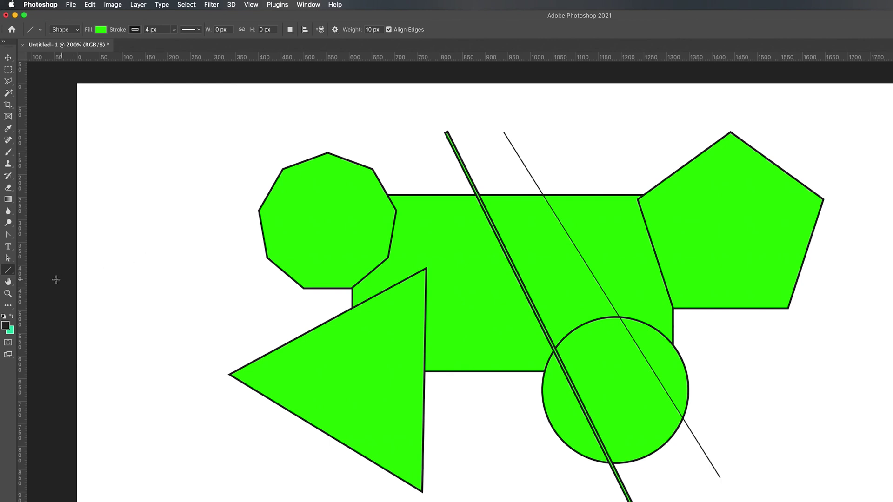
drag(8, 270, 61, 315)
click(378, 29)
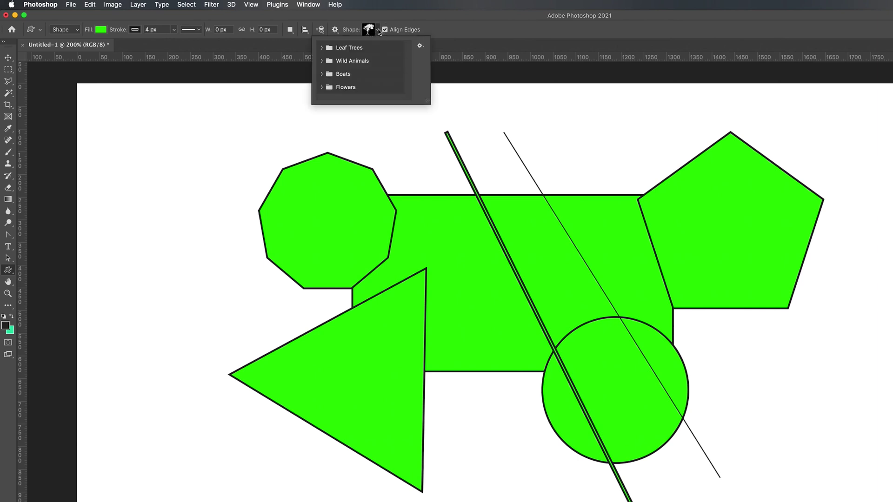
click(322, 47)
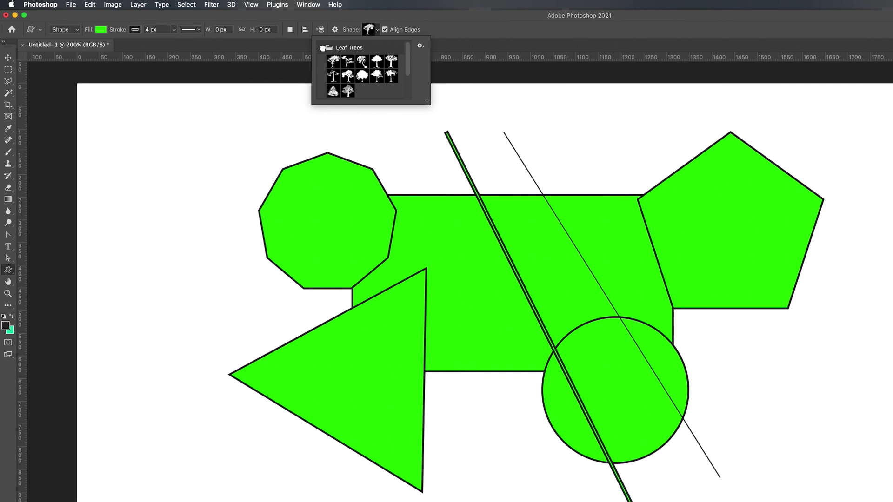
scroll(359, 87, down, 2)
click(322, 70)
scroll(341, 88, down, 1)
scroll(340, 88, down, 1)
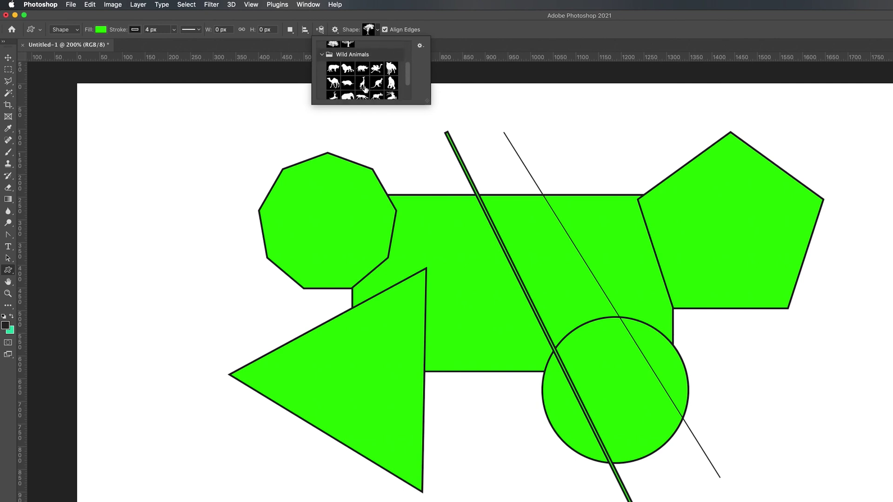
scroll(366, 90, down, 2)
click(392, 69)
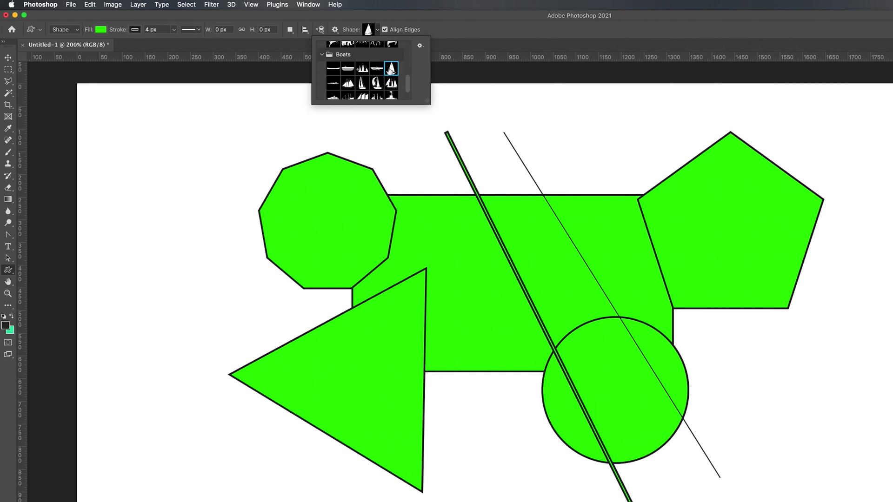
Draw the sailboat at the lower right and shift it slightly right.
drag(665, 235, 835, 500)
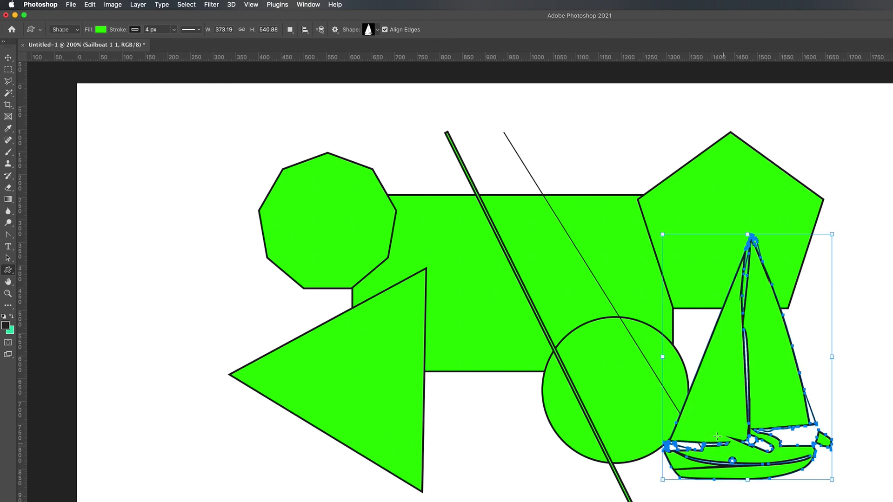
key(v)
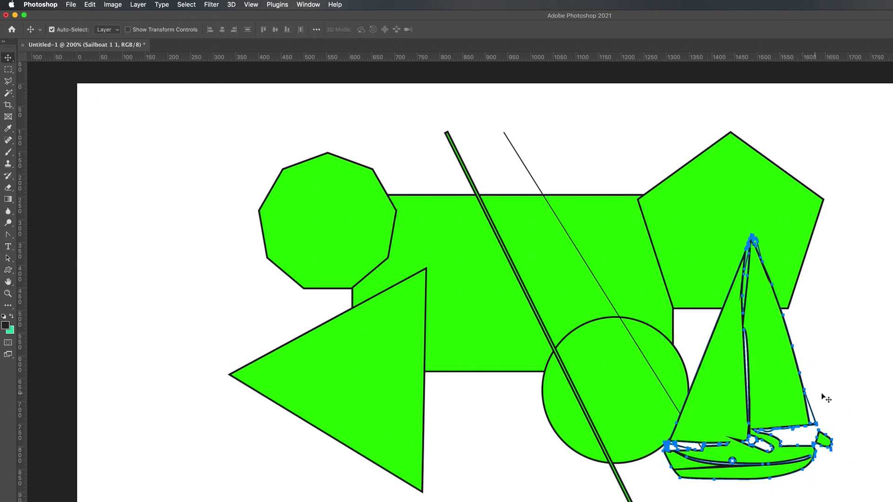
drag(769, 375, 823, 366)
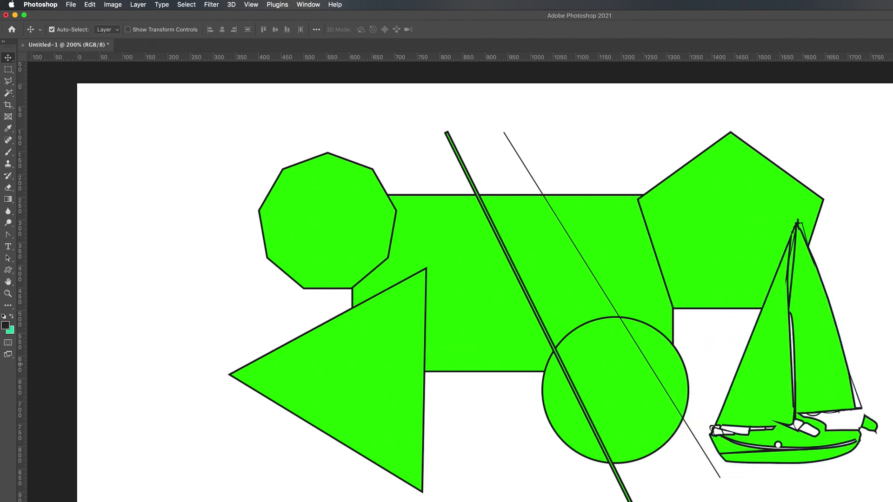